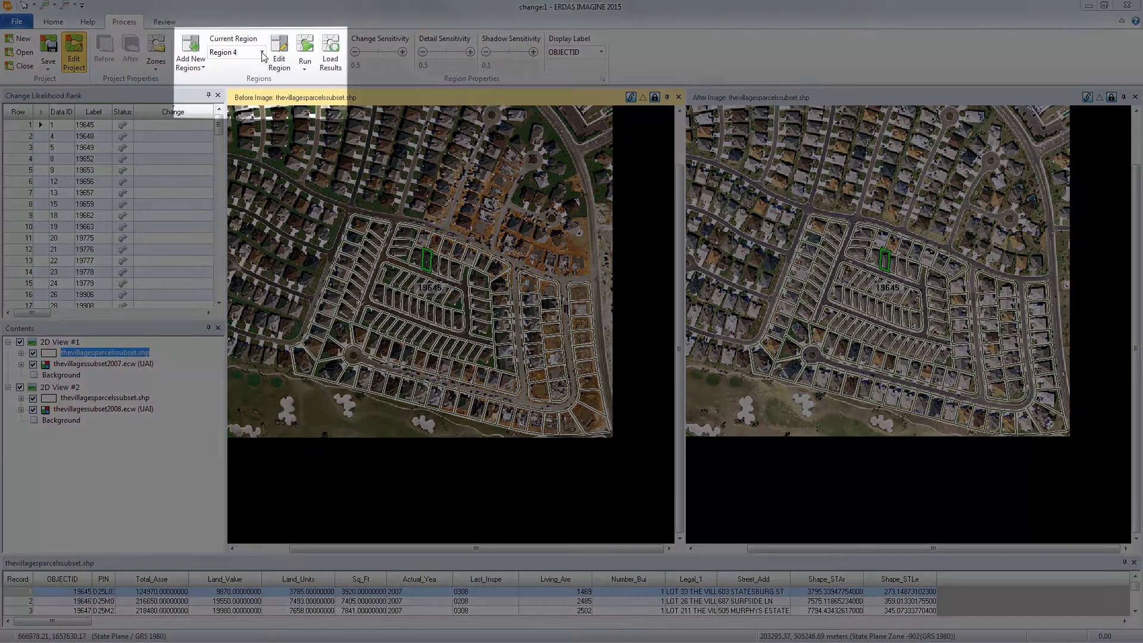
Step: Load the change detection results for Region 1 and Region 2
left_click(261, 52)
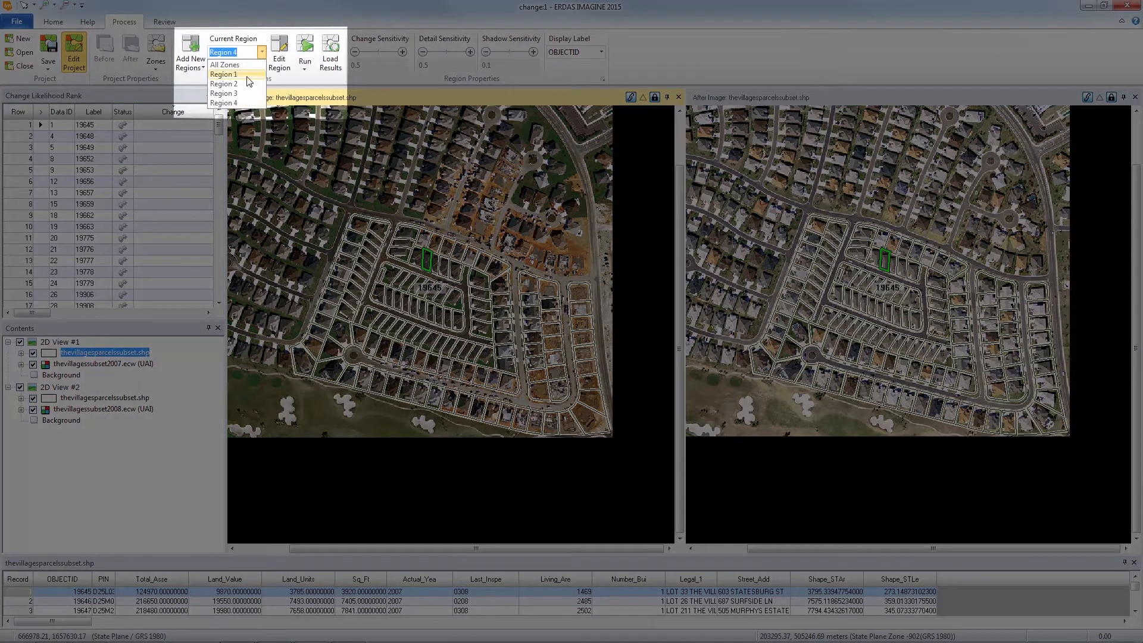
left_click(248, 75)
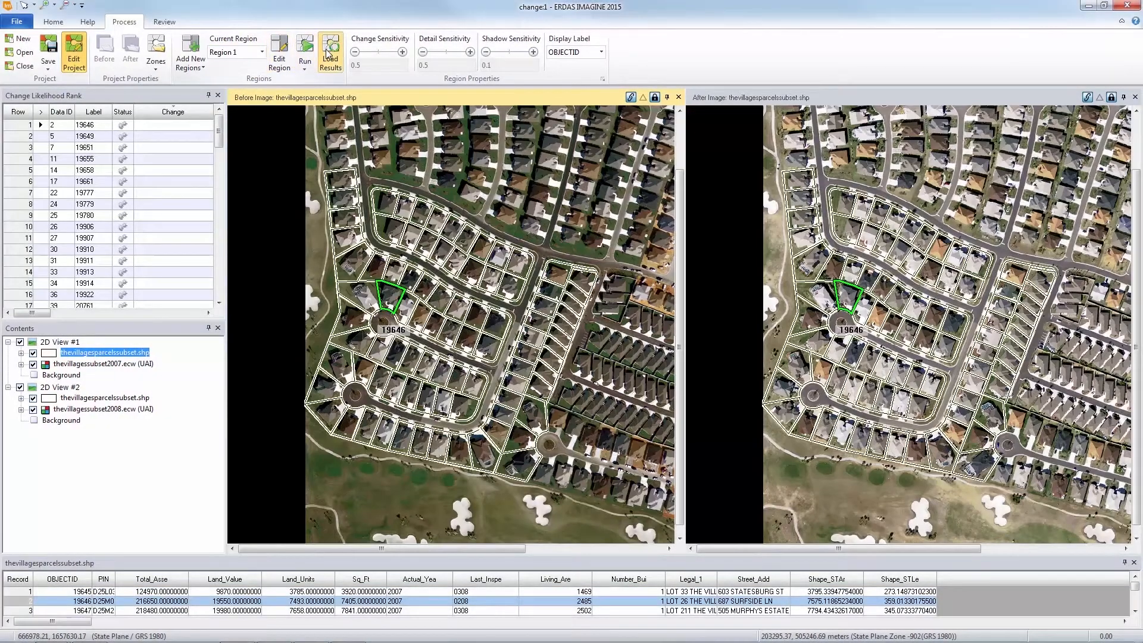
left_click(327, 53)
left_click(262, 53)
left_click(247, 84)
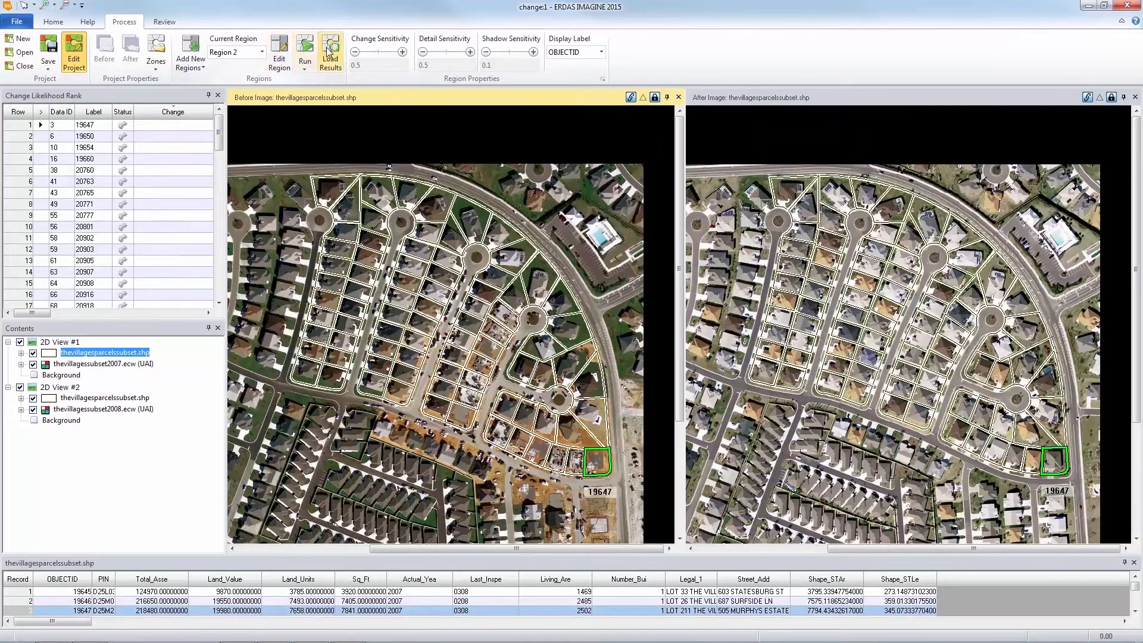
left_click(328, 53)
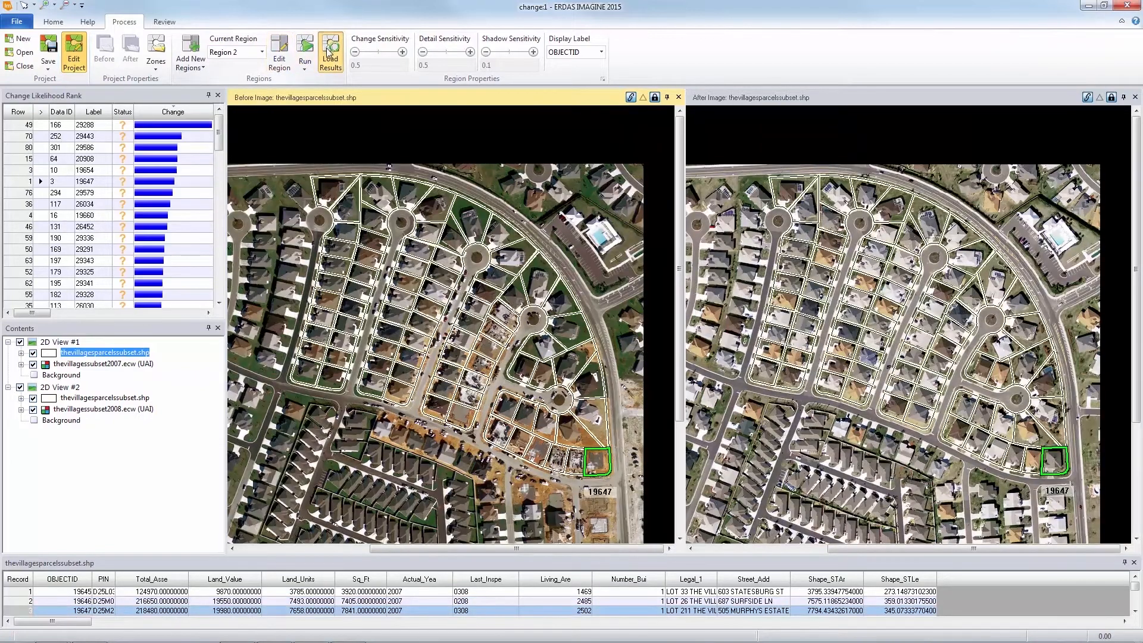
Step: Load the change detection results for Region 3 and Region 4, and save the project
left_click(261, 52)
left_click(247, 94)
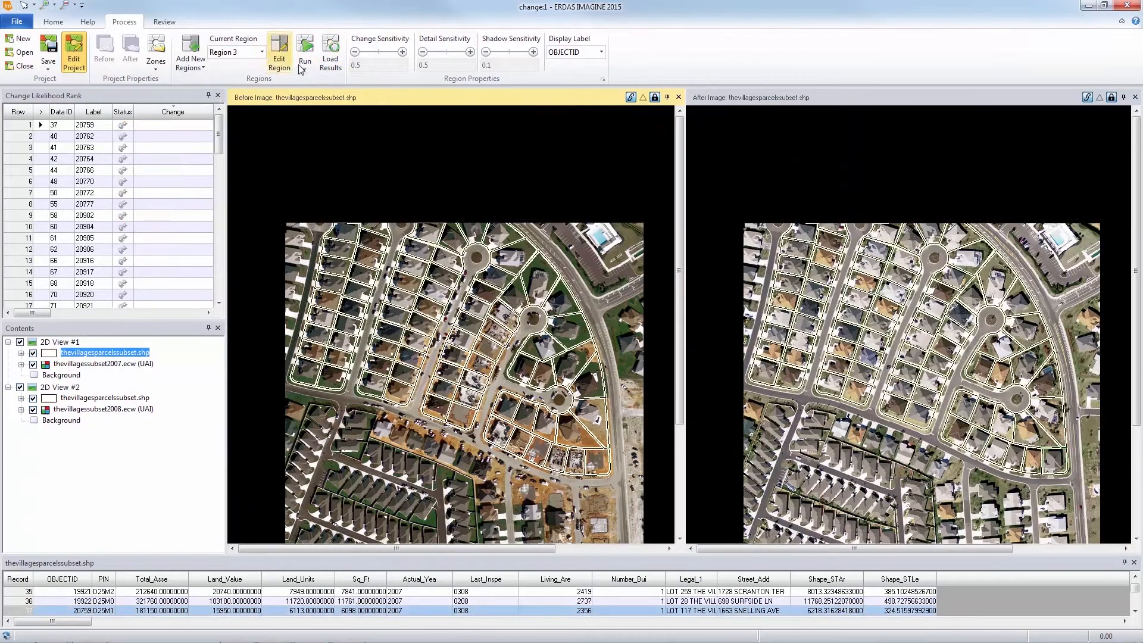
left_click(331, 56)
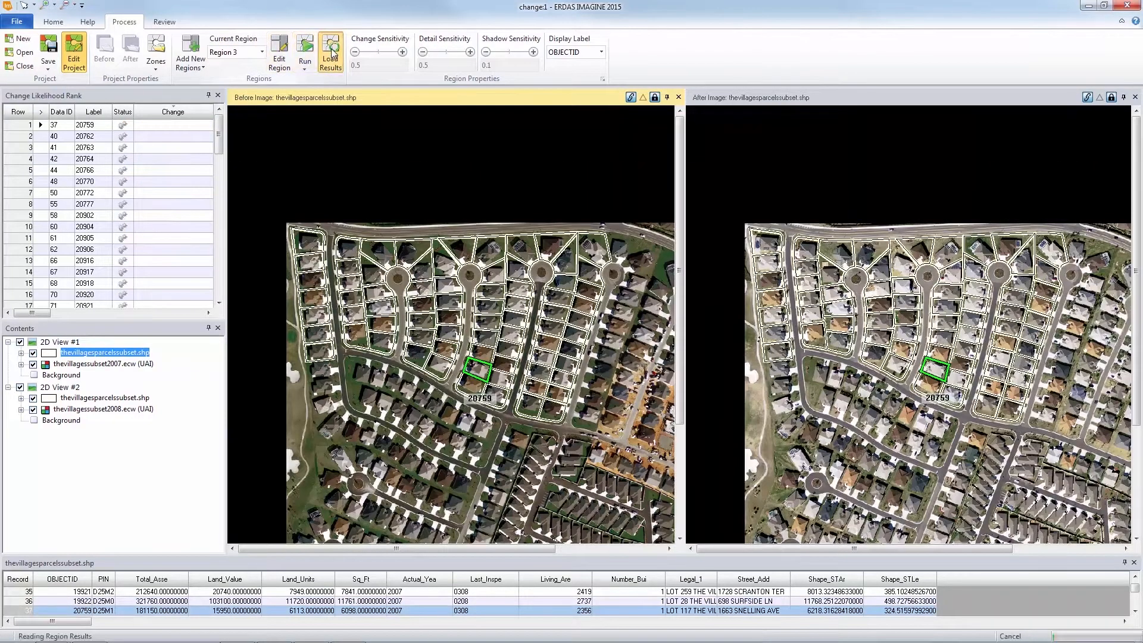
left_click(261, 52)
left_click(248, 103)
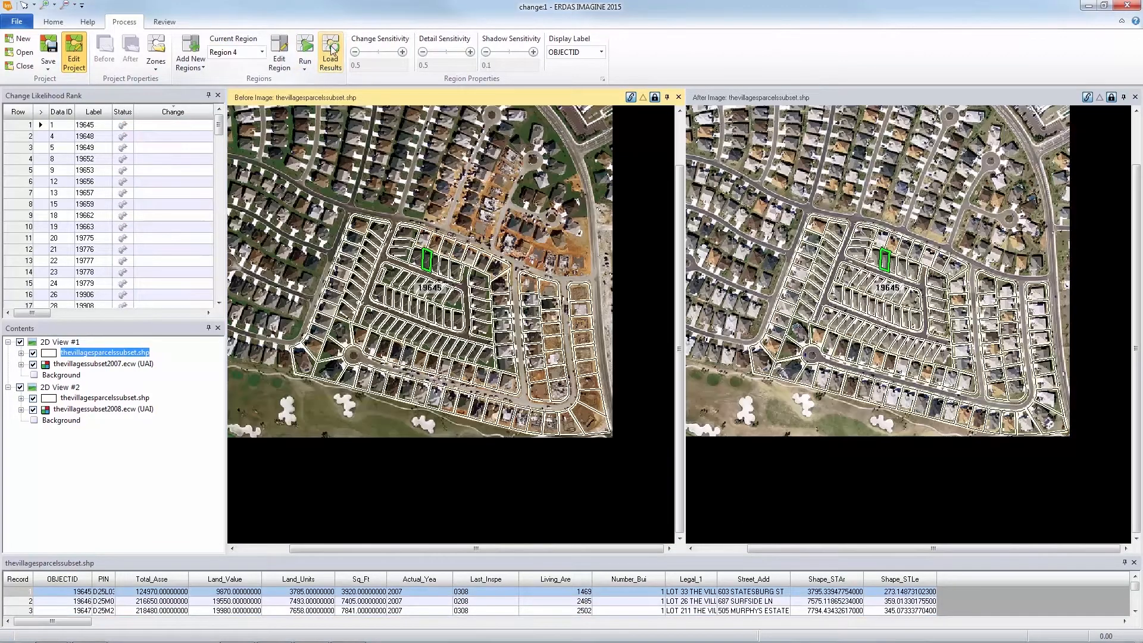
left_click(332, 51)
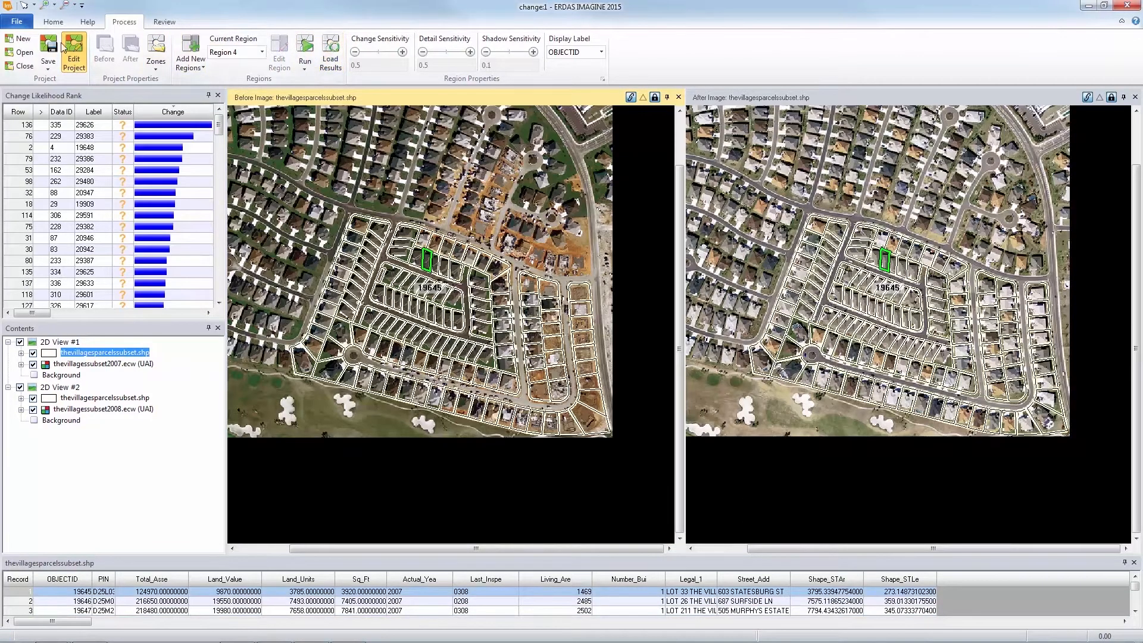
left_click(48, 64)
left_click(51, 84)
Step: Start reviewing the results with Region 1 as the current region and make that region editable
left_click(165, 22)
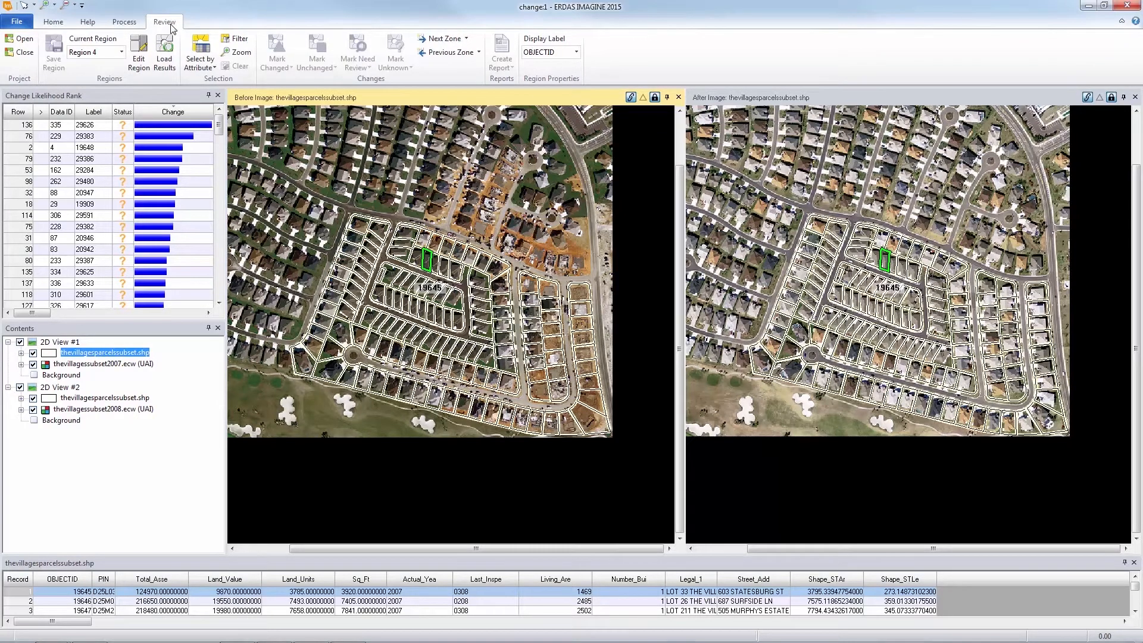
left_click(121, 52)
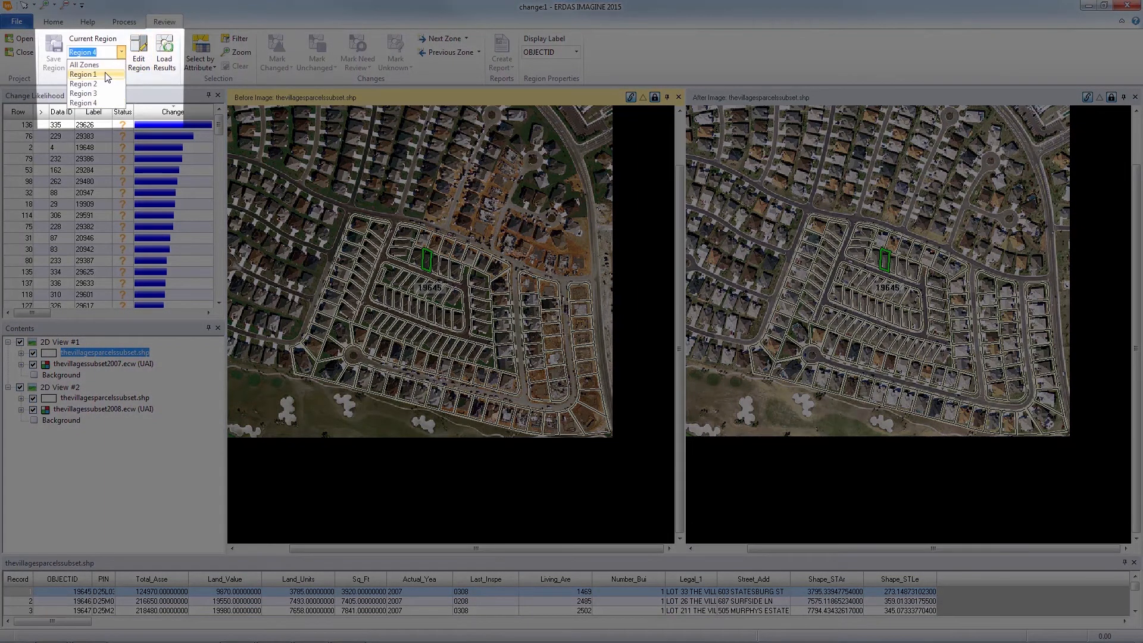
left_click(106, 75)
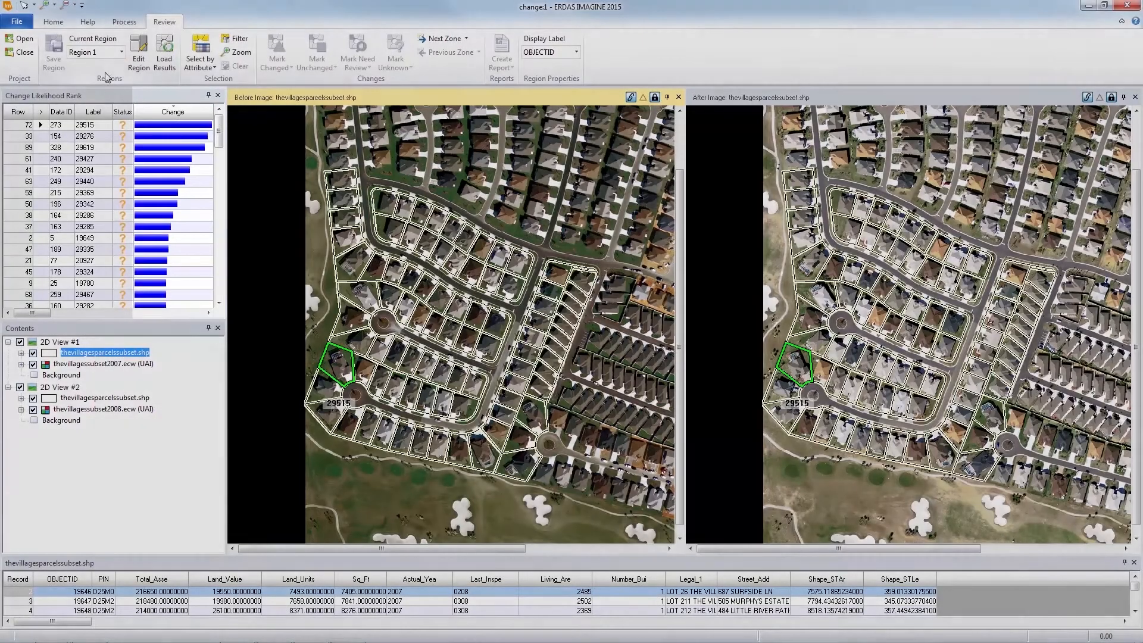
left_click(143, 54)
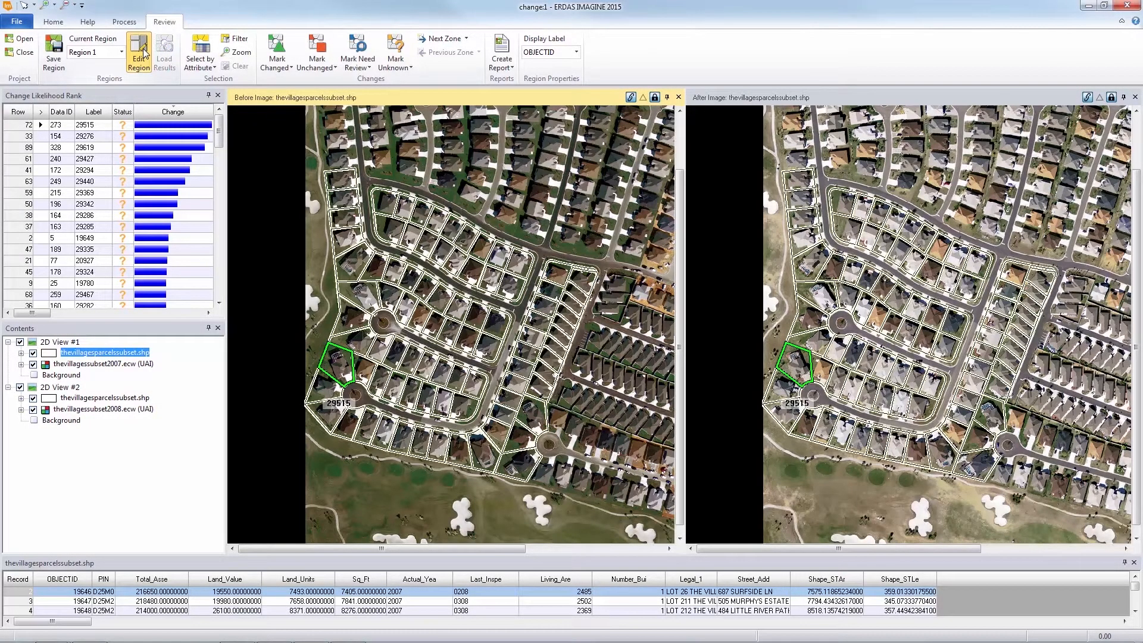
Step: Starting from parcel 29515, mark the three highest-ranked parcels of Region 1 (29515, 29276 and 29619) as needing review
left_click(40, 127)
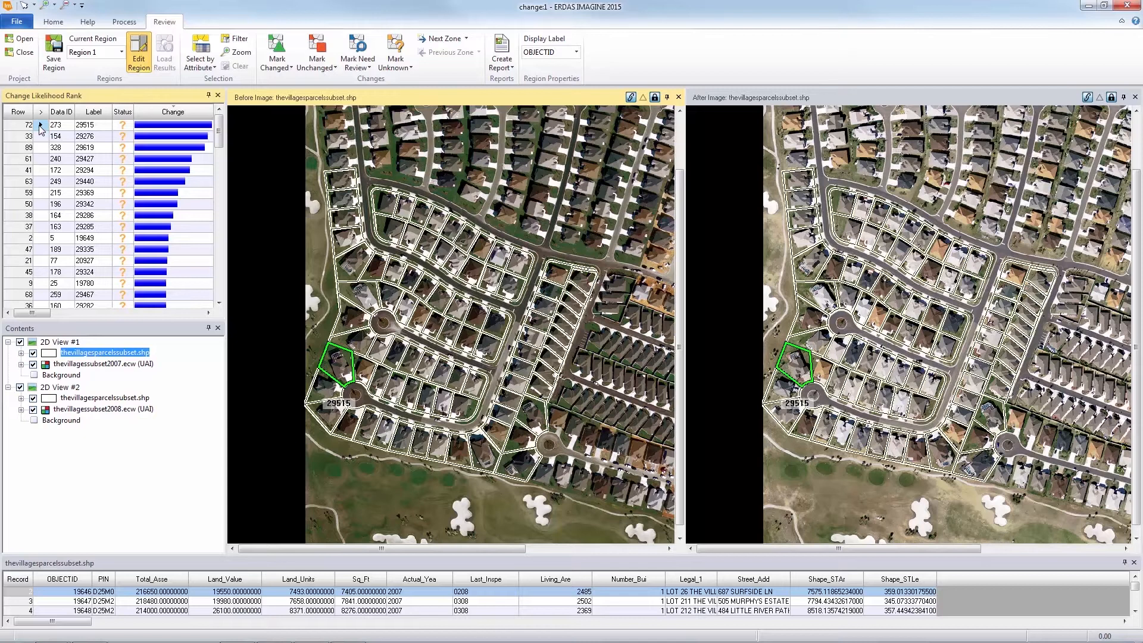
left_click(41, 137)
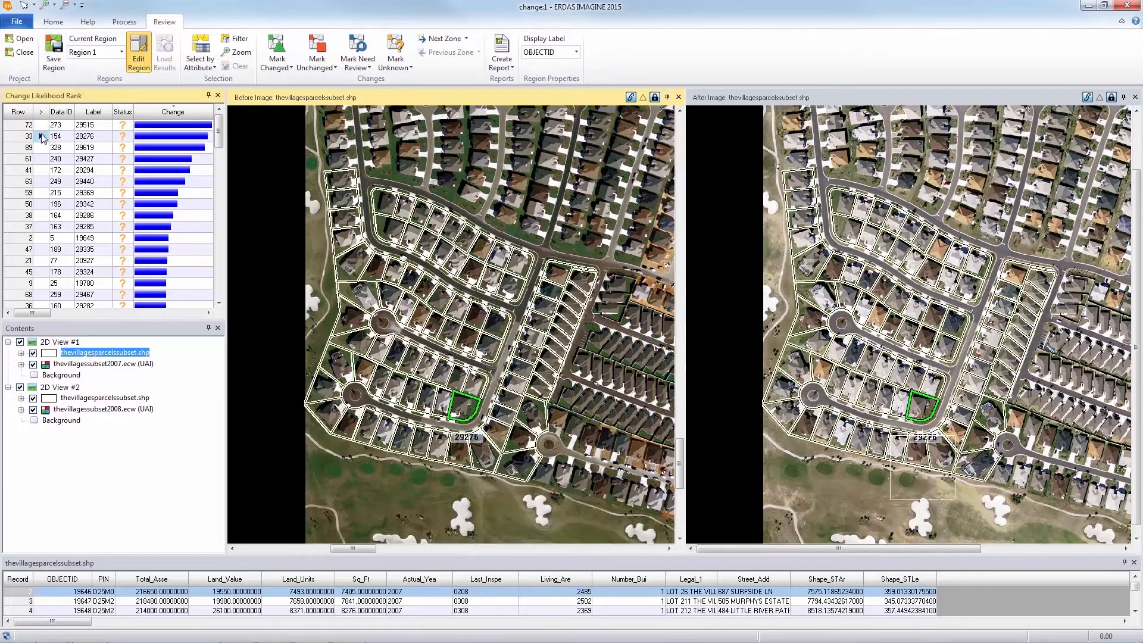
left_click(42, 125)
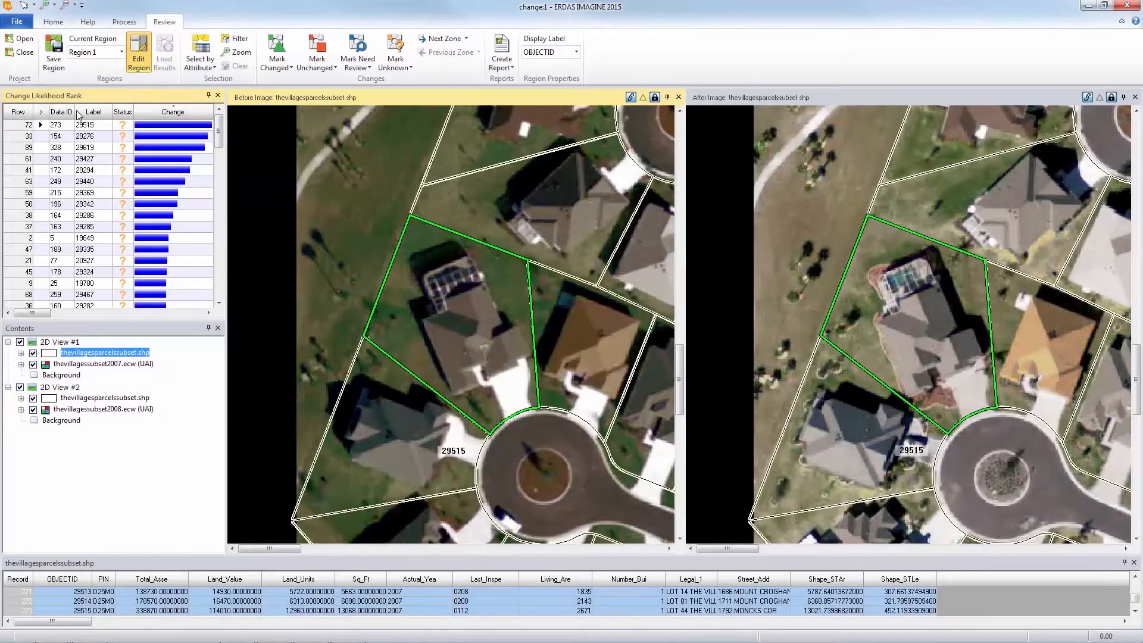
left_click(356, 48)
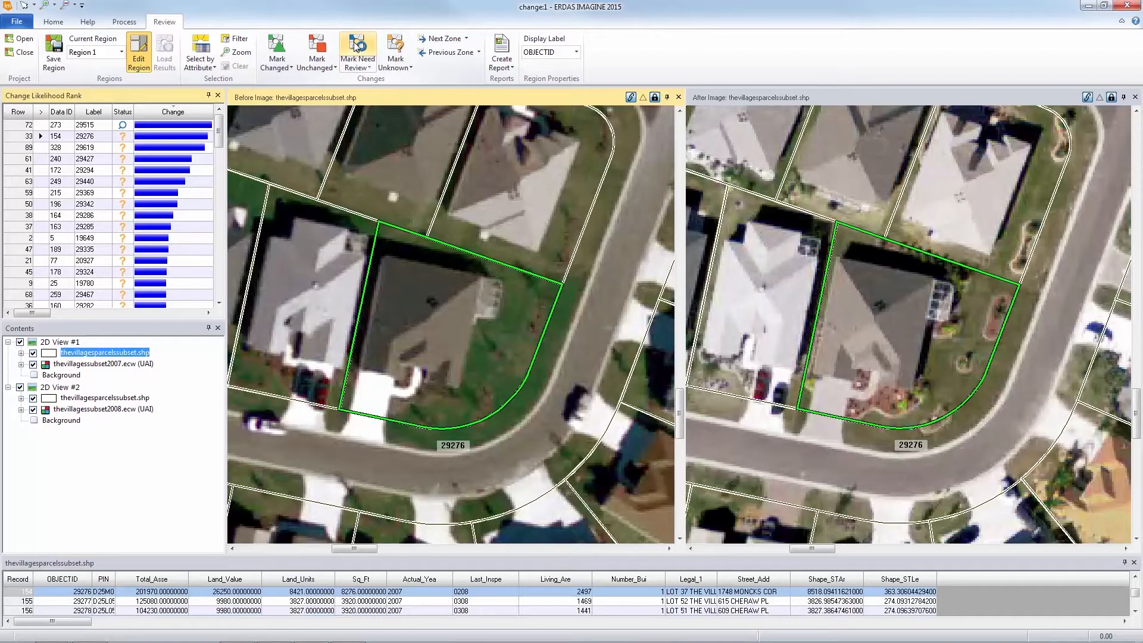
left_click(355, 48)
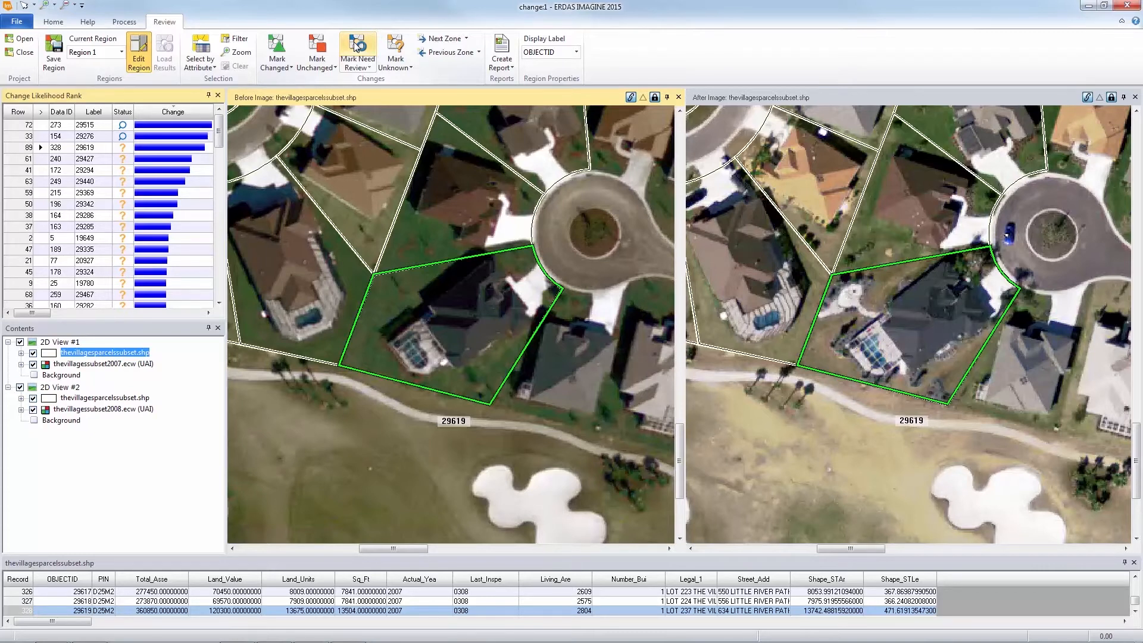
left_click(356, 48)
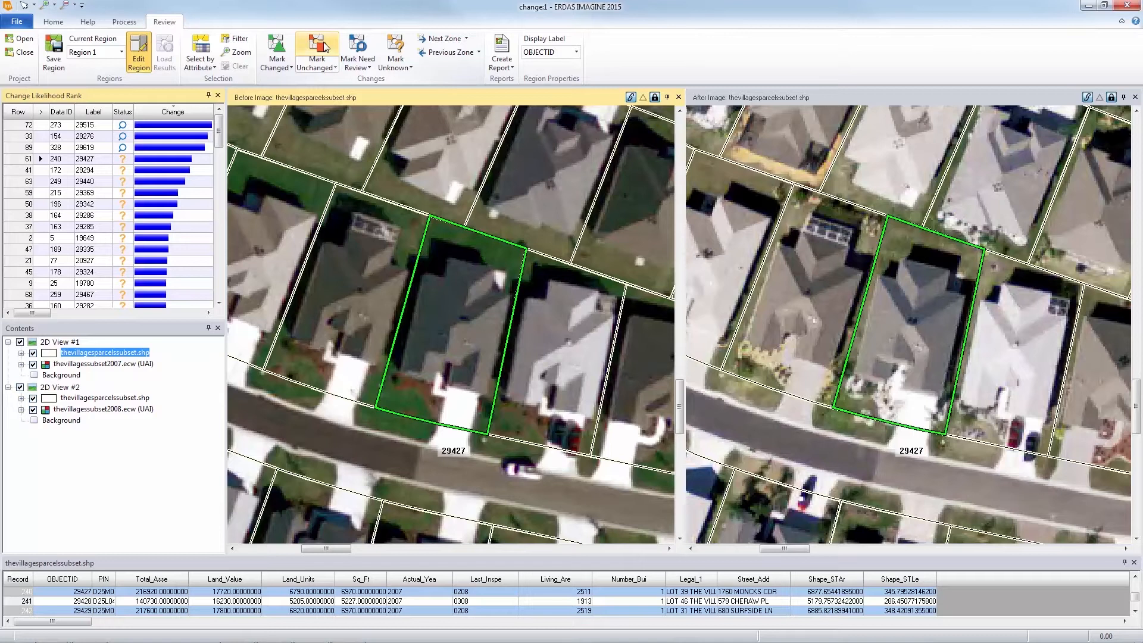
Step: Mark the Region 1 parcels ranked from 29427 through 29286 as unchanged and parcel 29605 as changed
left_click(326, 47)
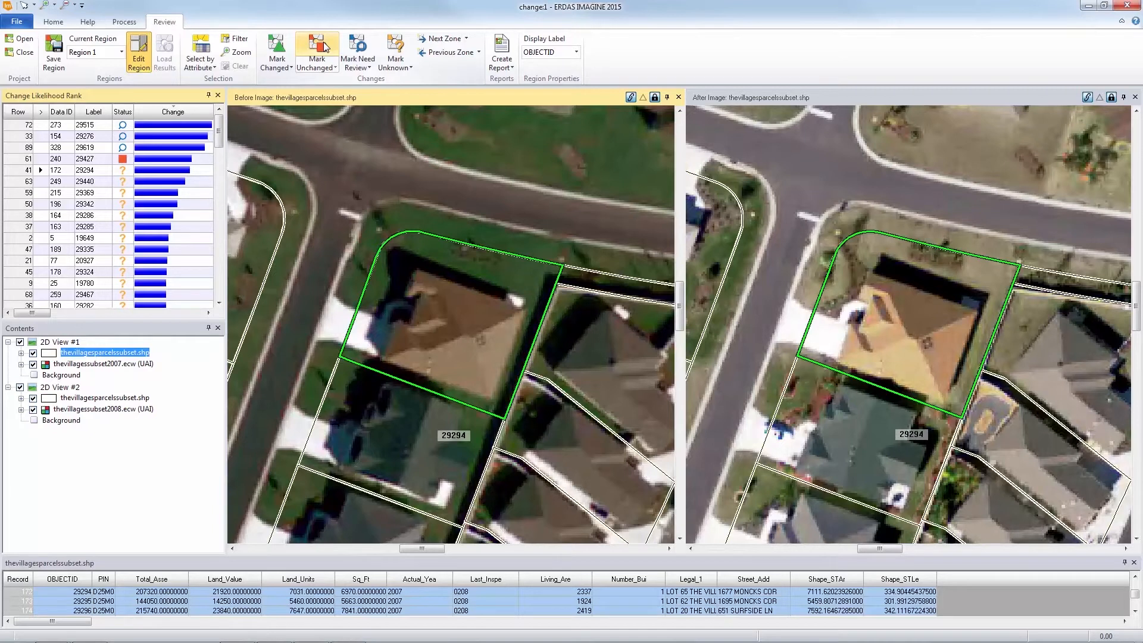
left_click(325, 47)
left_click(325, 47)
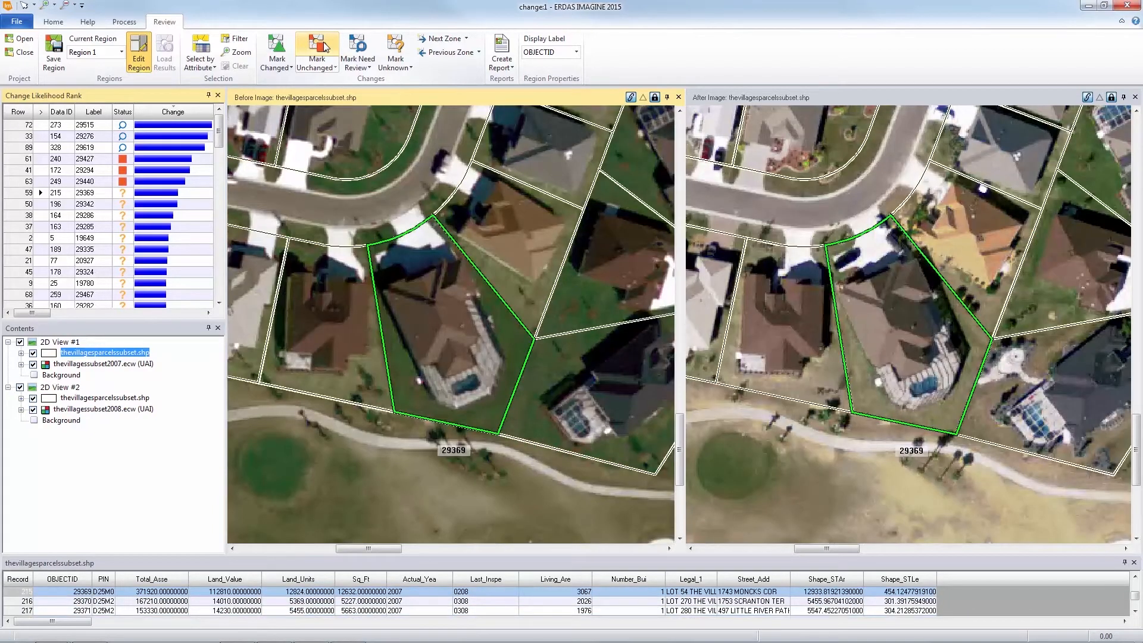
left_click(324, 47)
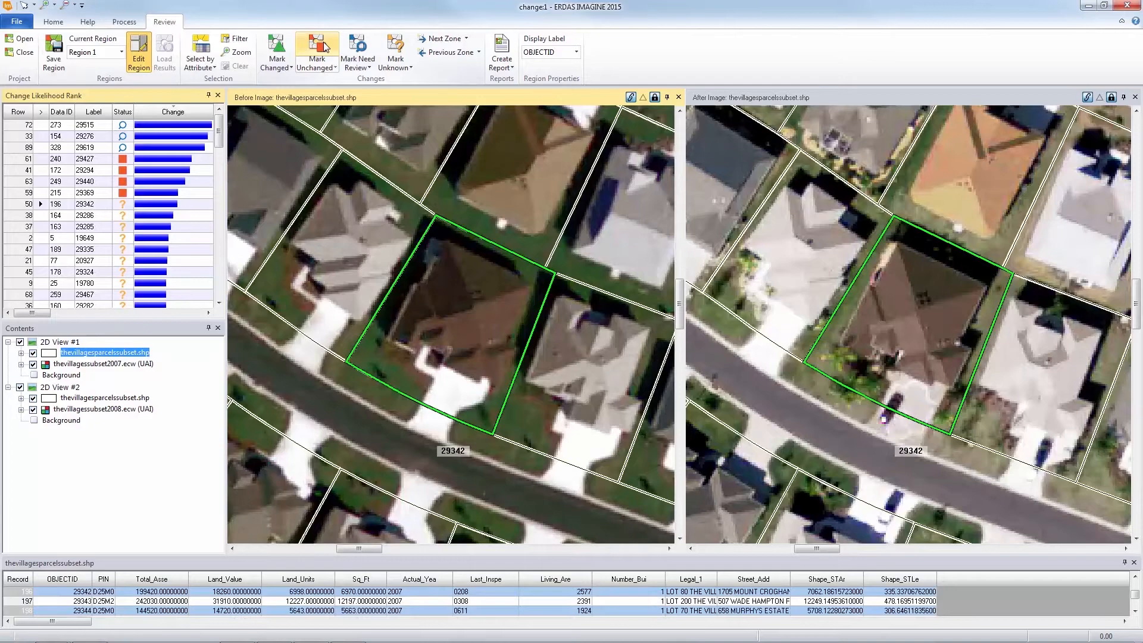
left_click(325, 48)
left_click(324, 48)
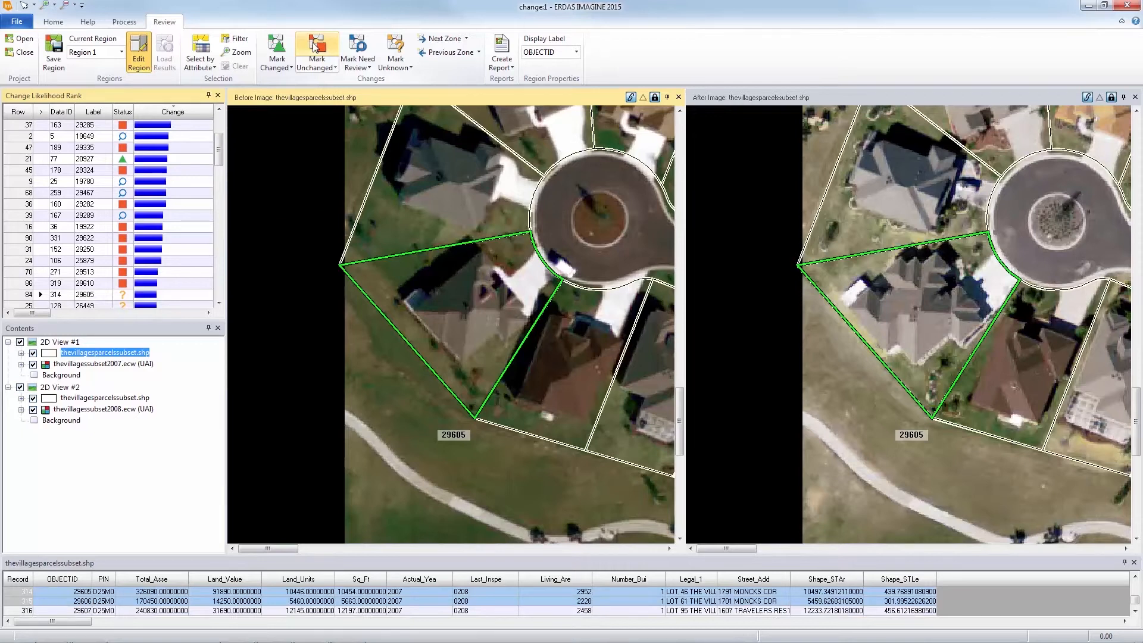
left_click(316, 48)
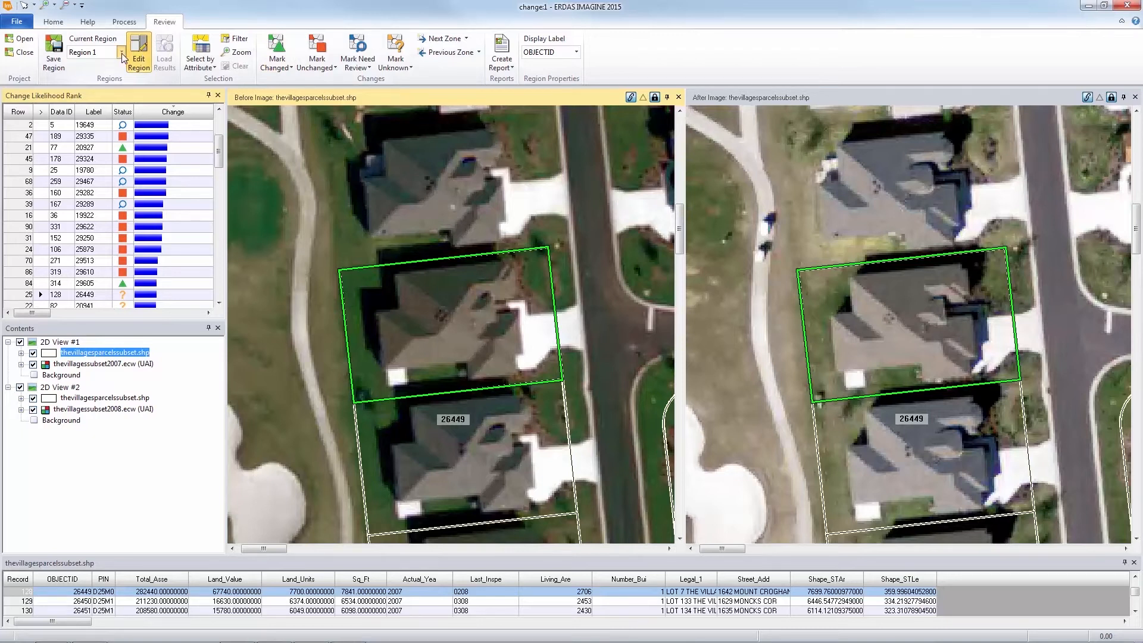
Step: Switch the review to Region 2, return to its top-ranked parcel 29288 and make the region editable
left_click(121, 52)
left_click(106, 82)
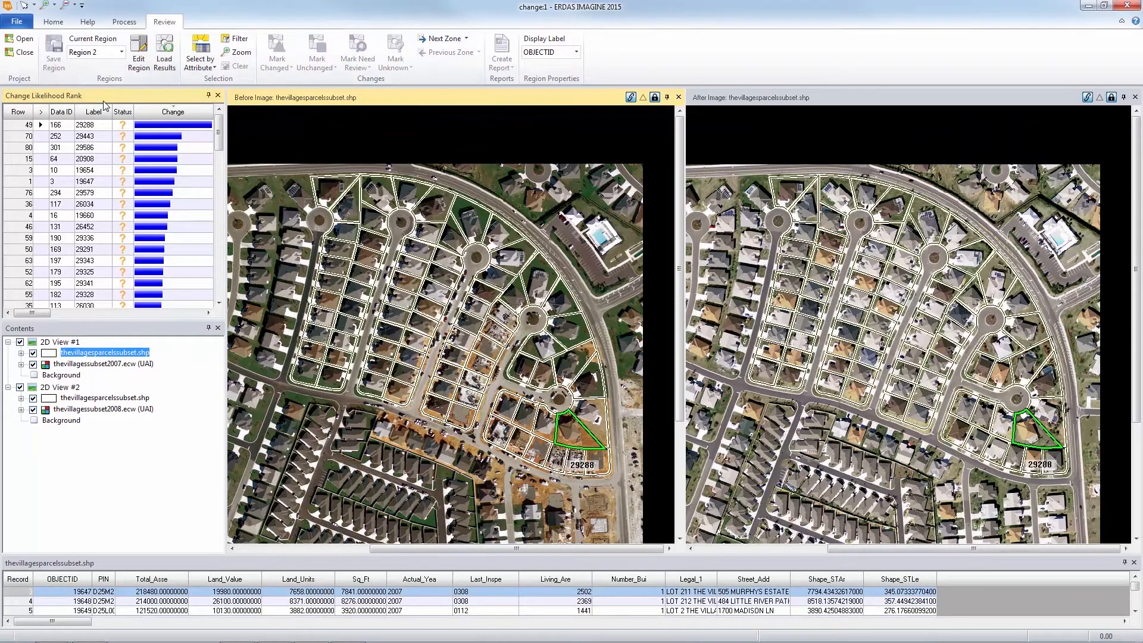
left_click(43, 136)
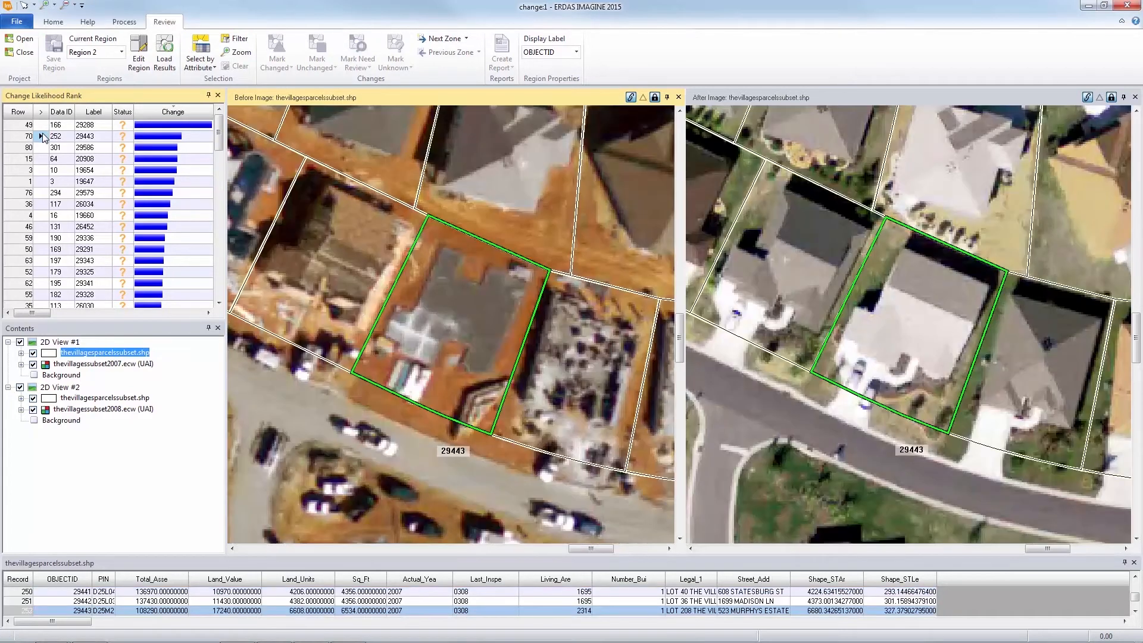
left_click(43, 125)
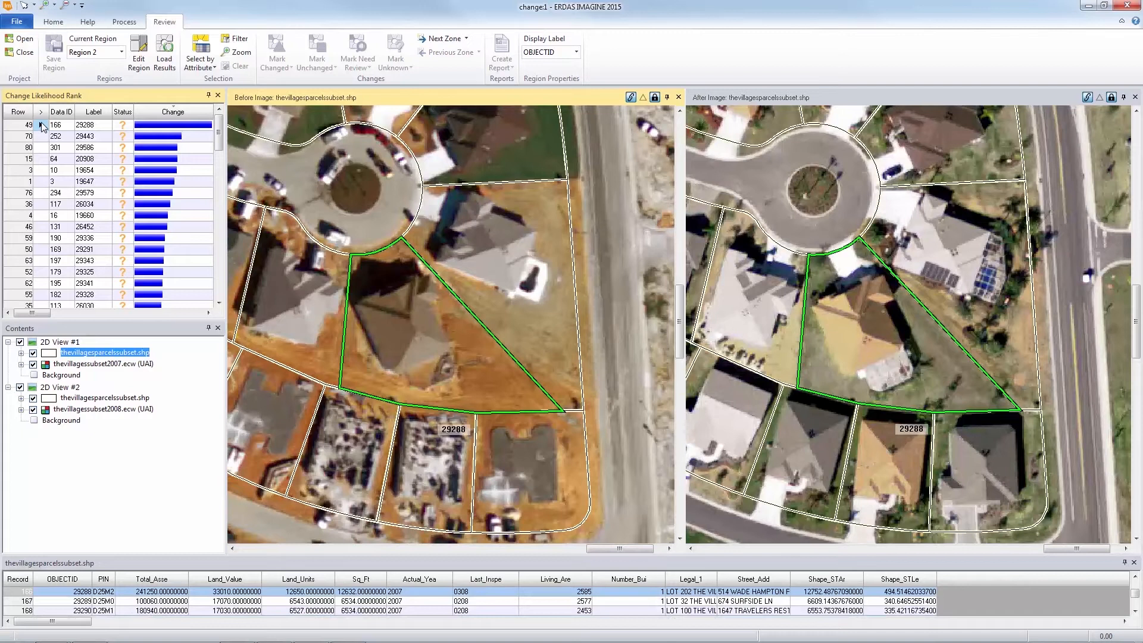
left_click(139, 51)
Step: Mark the top-ranked Region 2 parcels from 29288 down to 29336, and parcel 29337, as changed
left_click(277, 46)
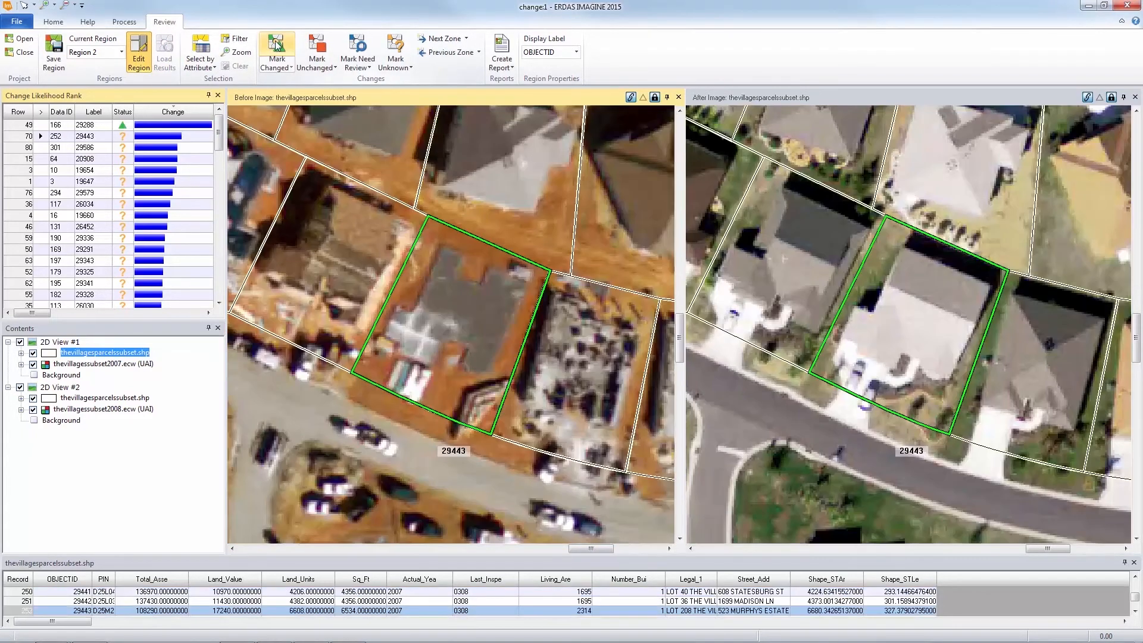
left_click(277, 46)
left_click(278, 47)
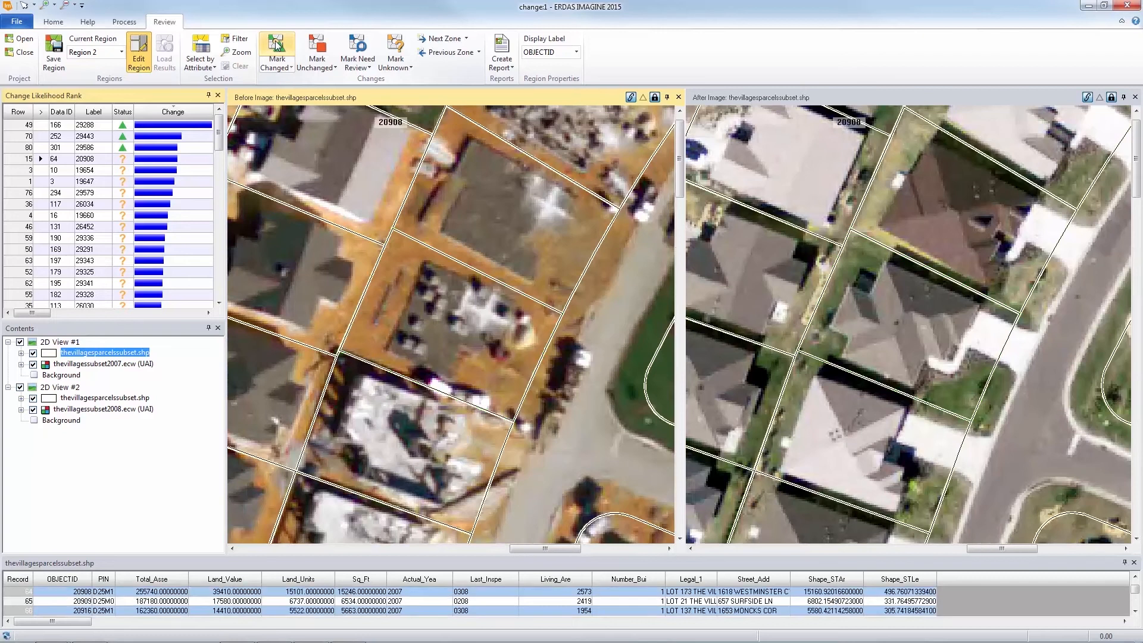
left_click(277, 46)
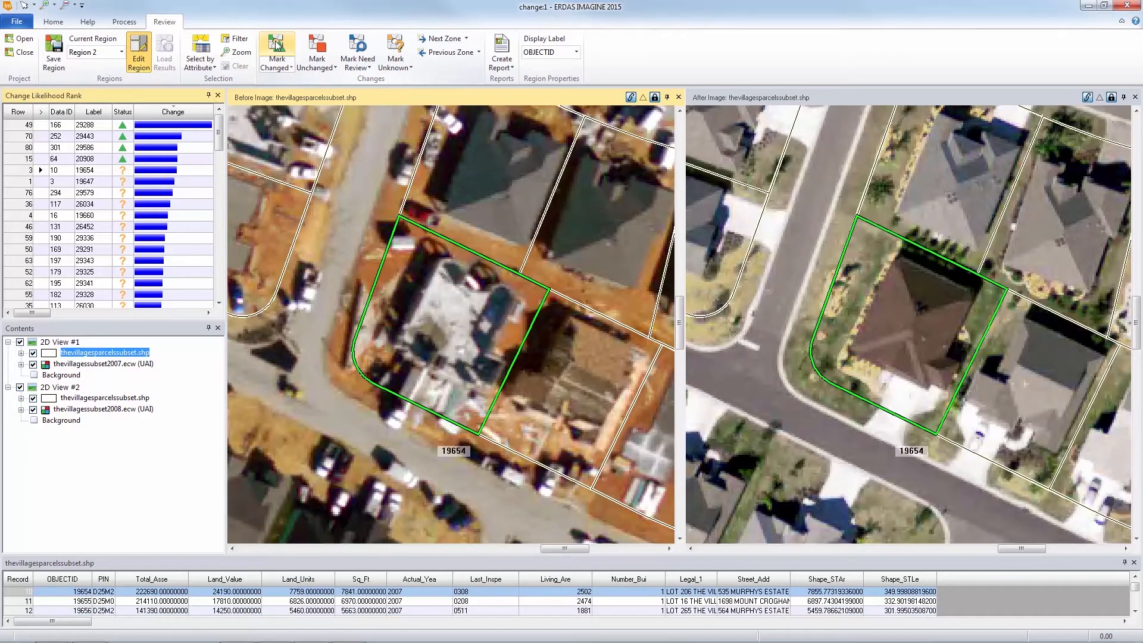
left_click(277, 46)
left_click(276, 47)
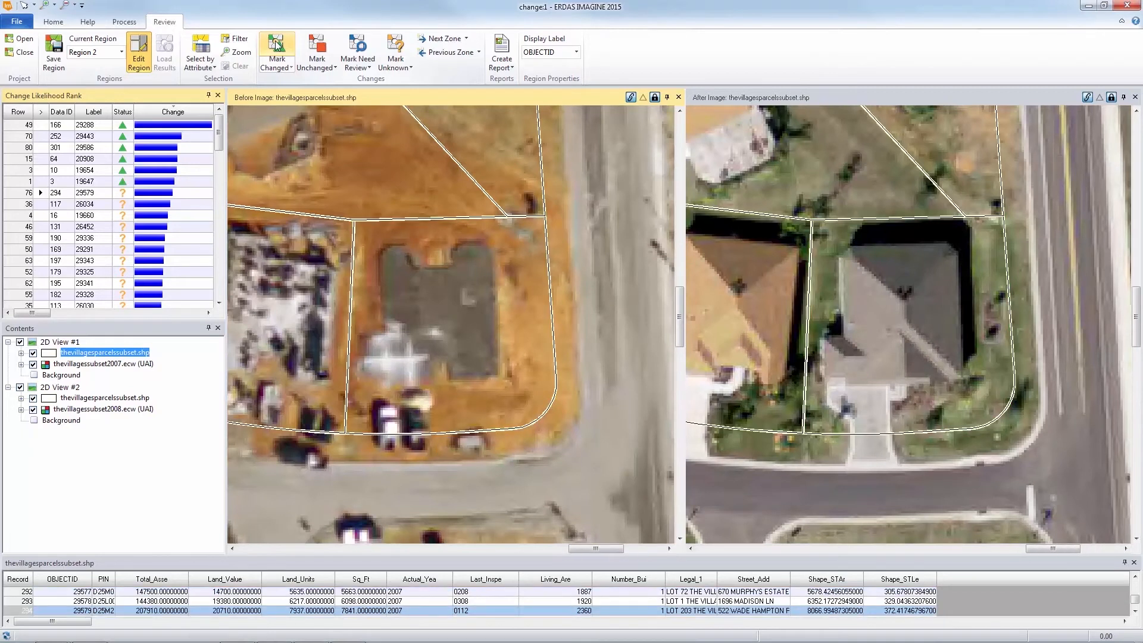
left_click(277, 47)
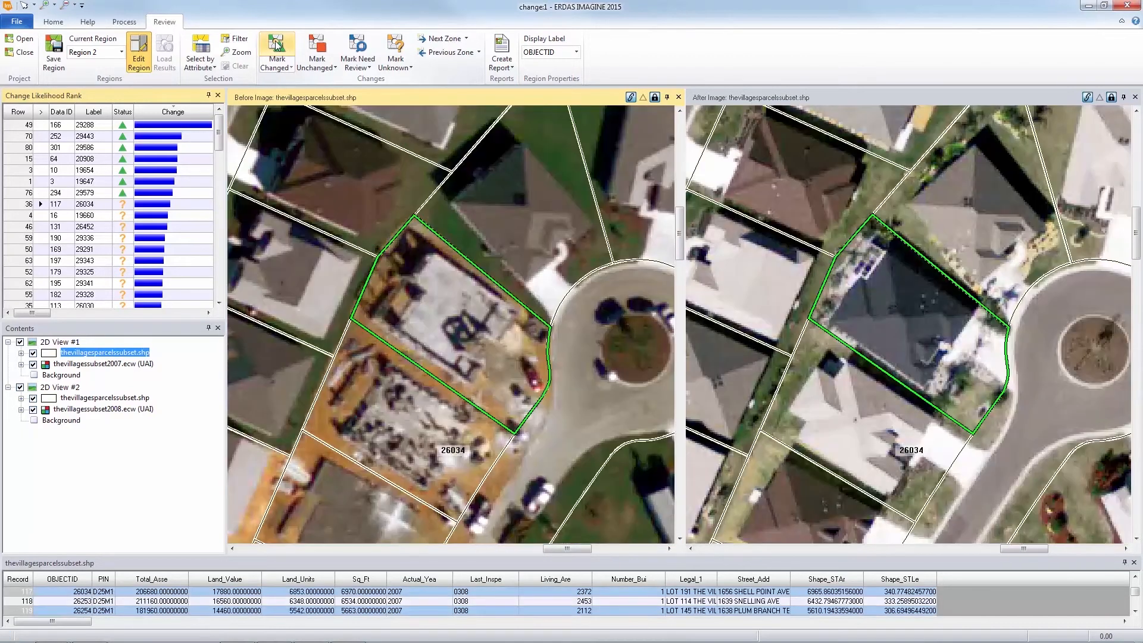
left_click(277, 47)
left_click(277, 46)
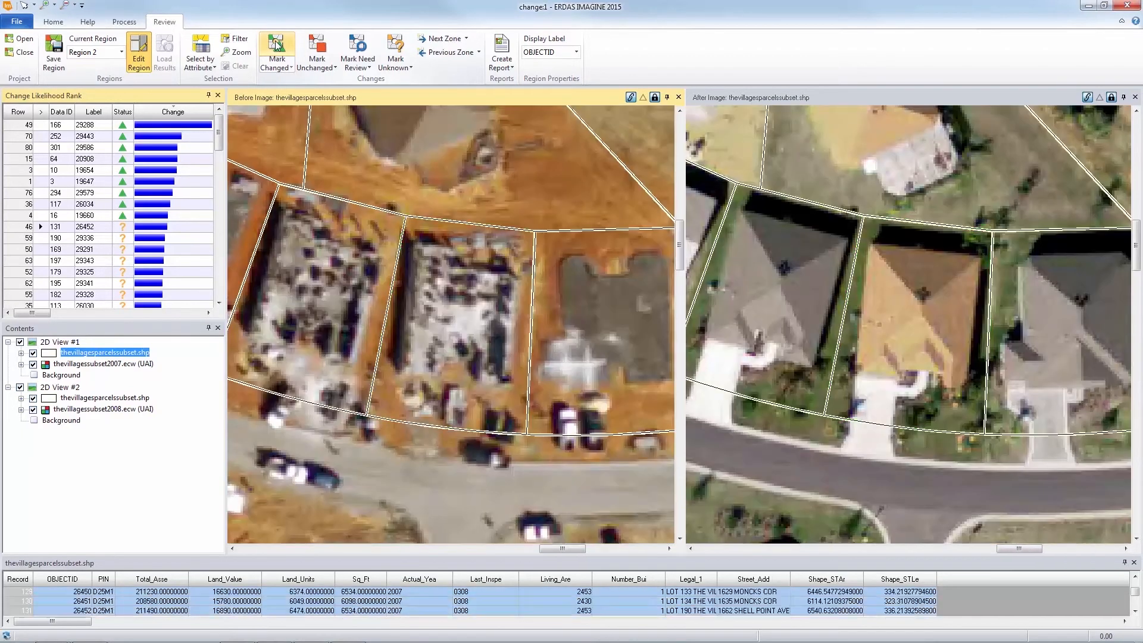
left_click(278, 46)
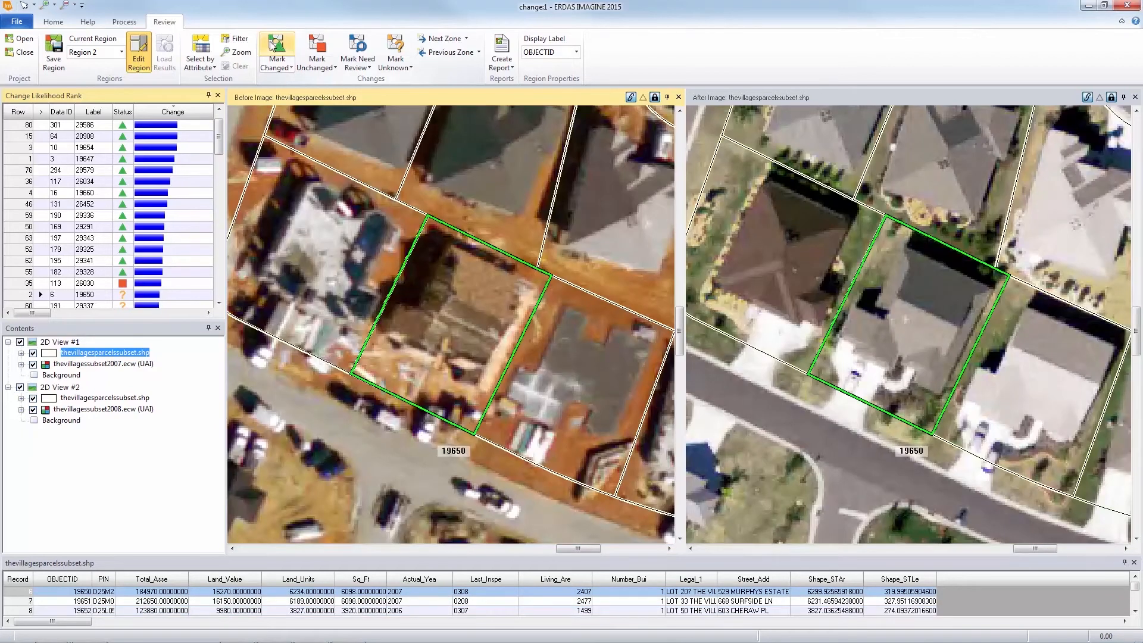
left_click(277, 47)
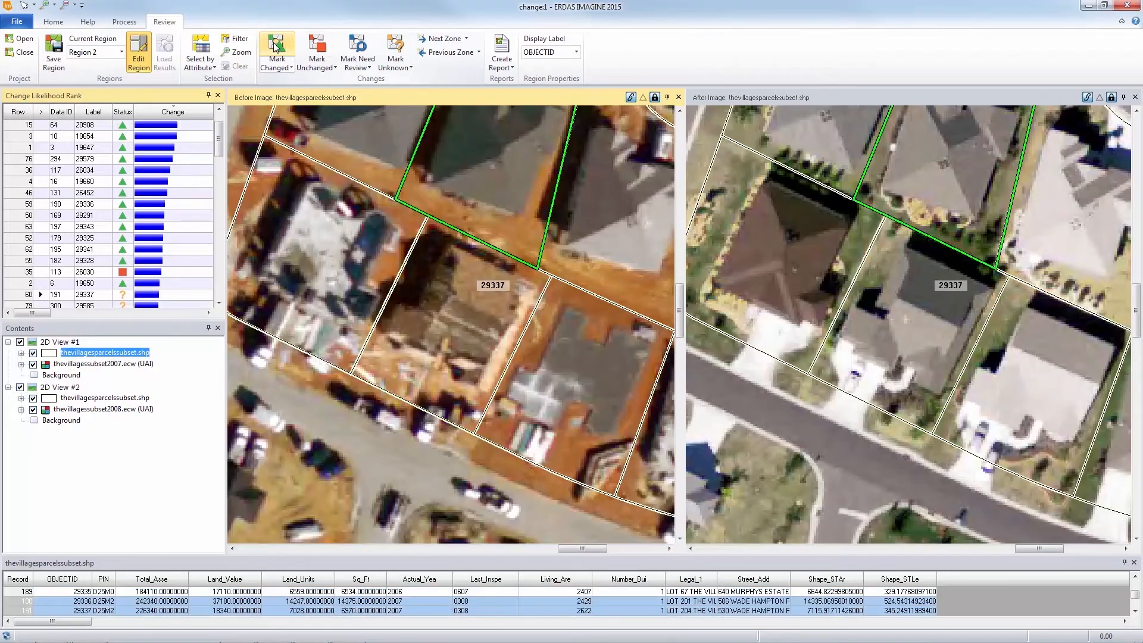
left_click(277, 46)
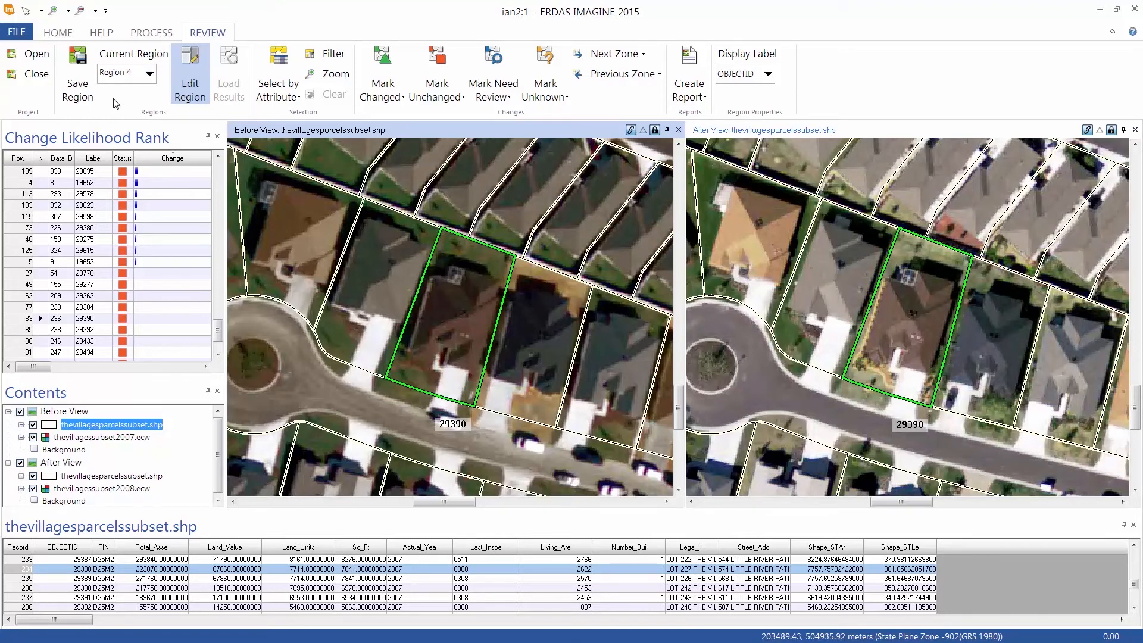
Step: Make Region 2 the current region and open its report file Region 2_Report.txt in Microsoft Word
left_click(149, 75)
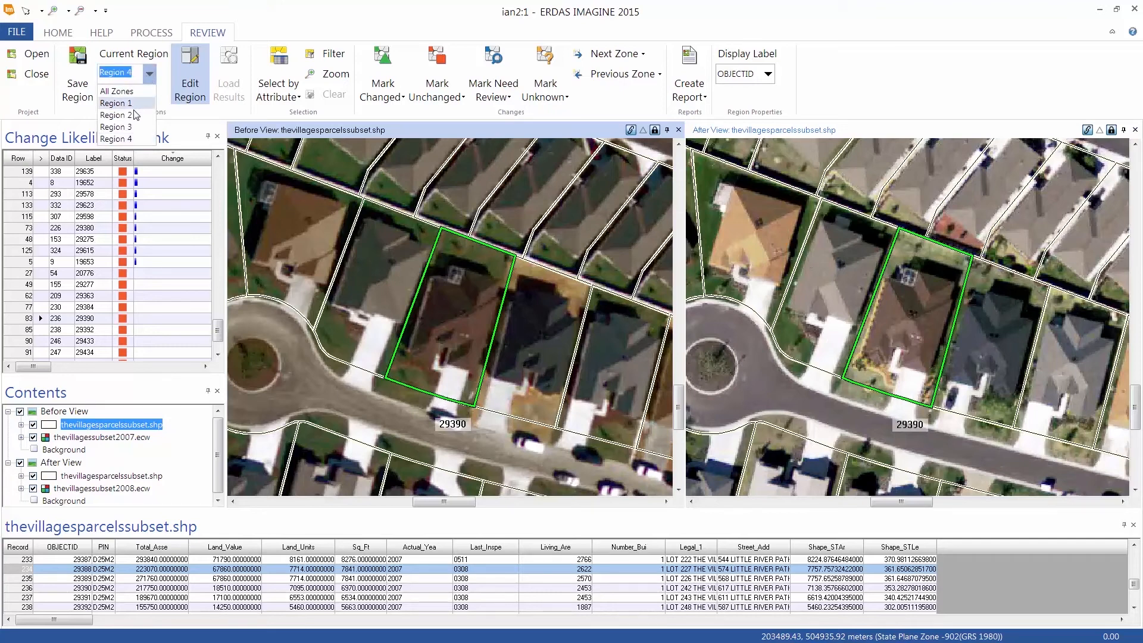
left_click(116, 115)
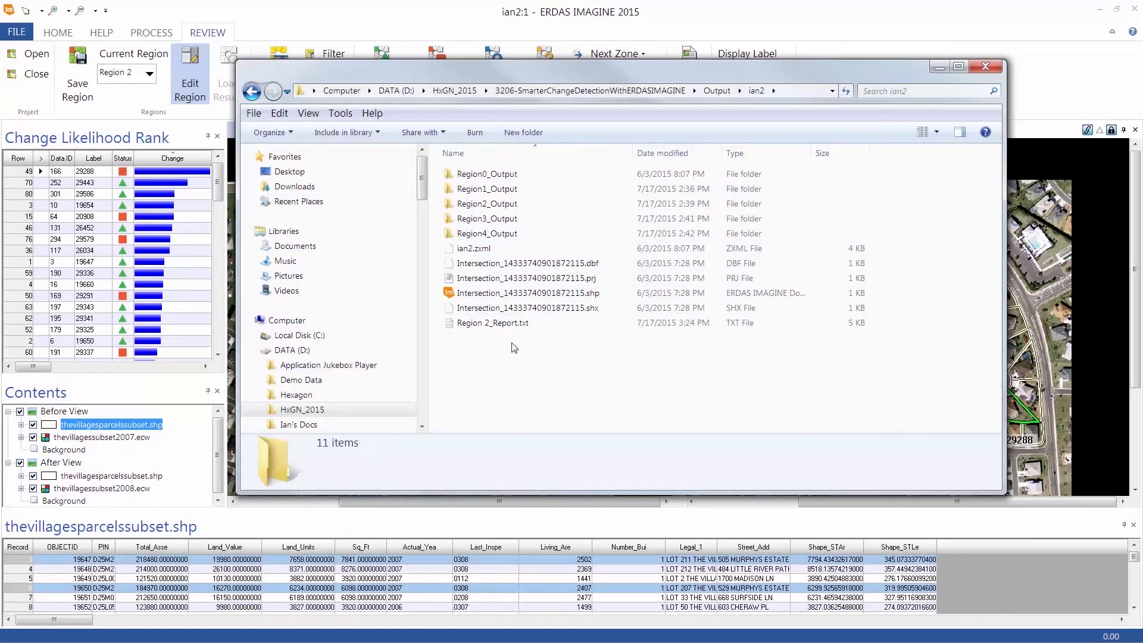
right_click(483, 323)
mouse_move(452, 412)
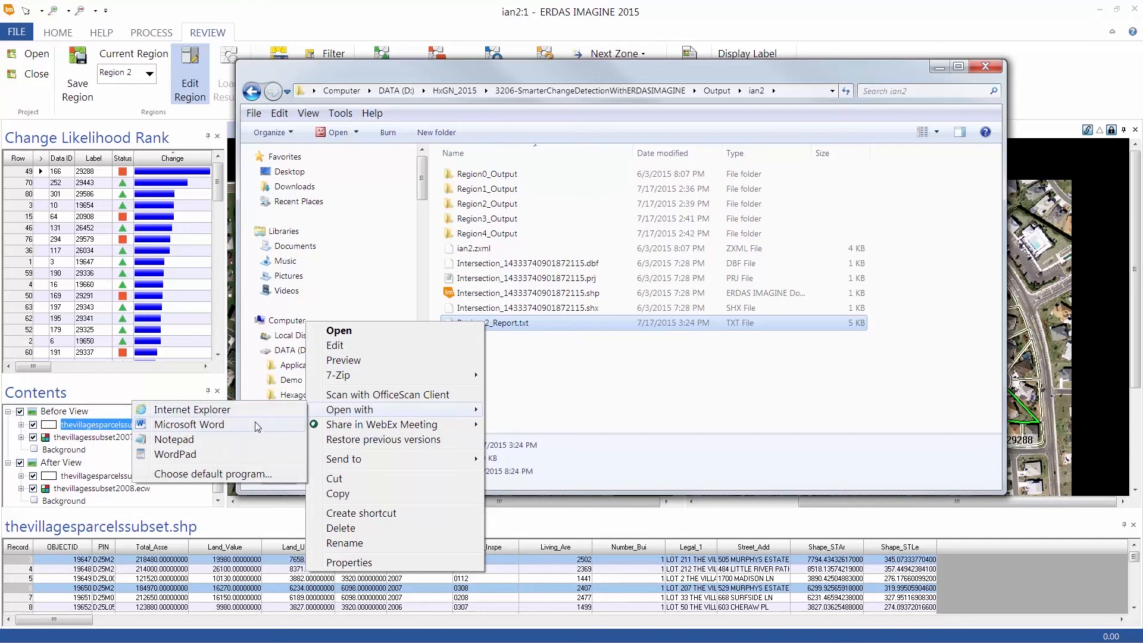
left_click(257, 427)
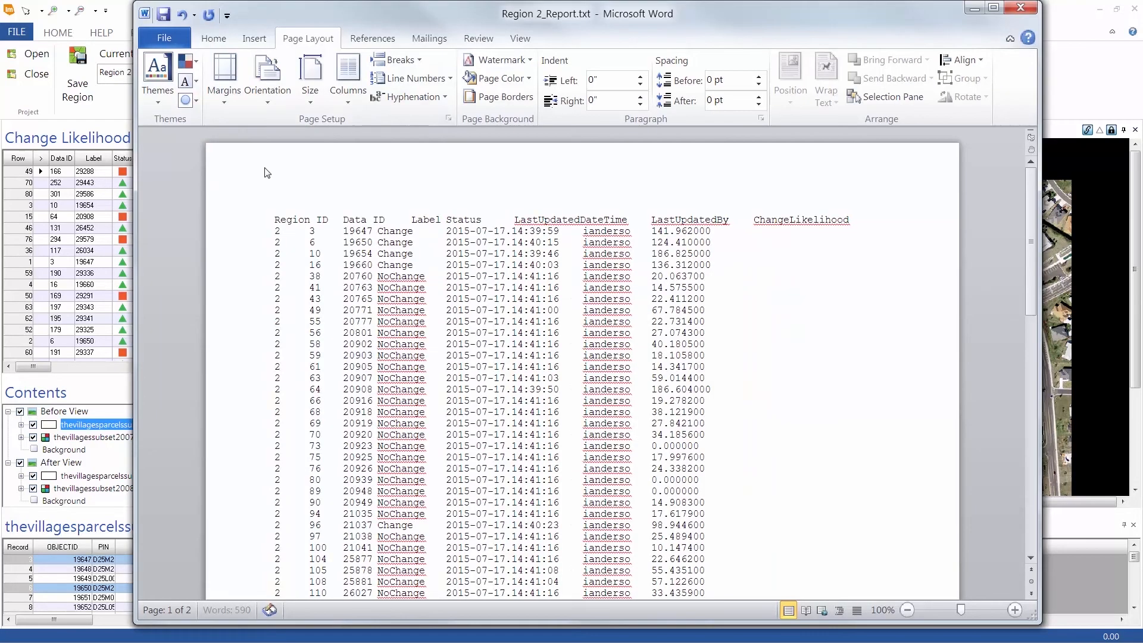